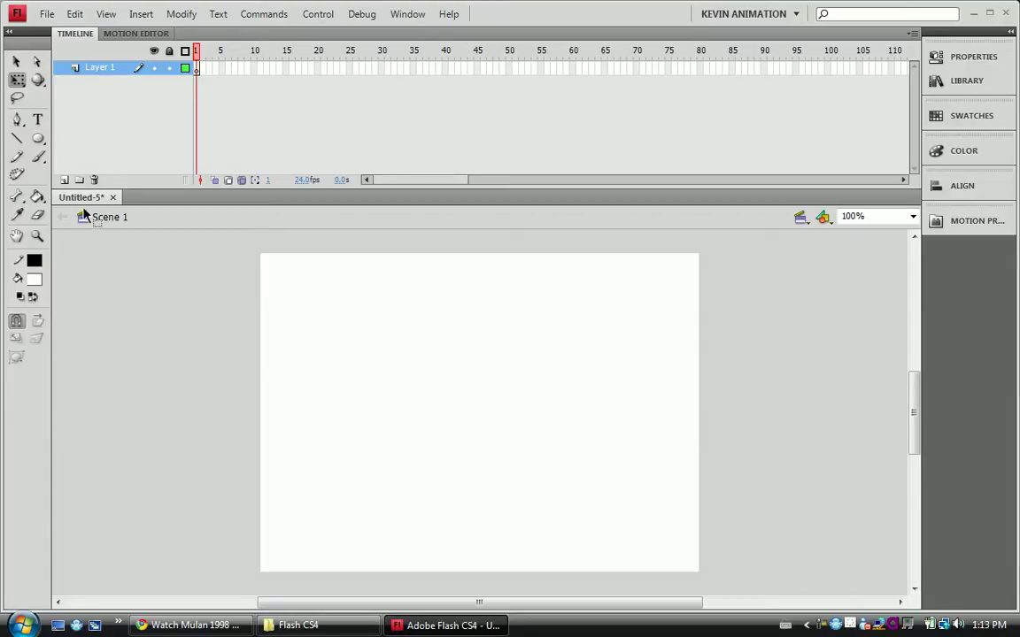
Draw a grey-filled circle with a thick black outline and marquee-select it with Free Transform.
{"action": "left_click", "coordinate": [38, 138]}
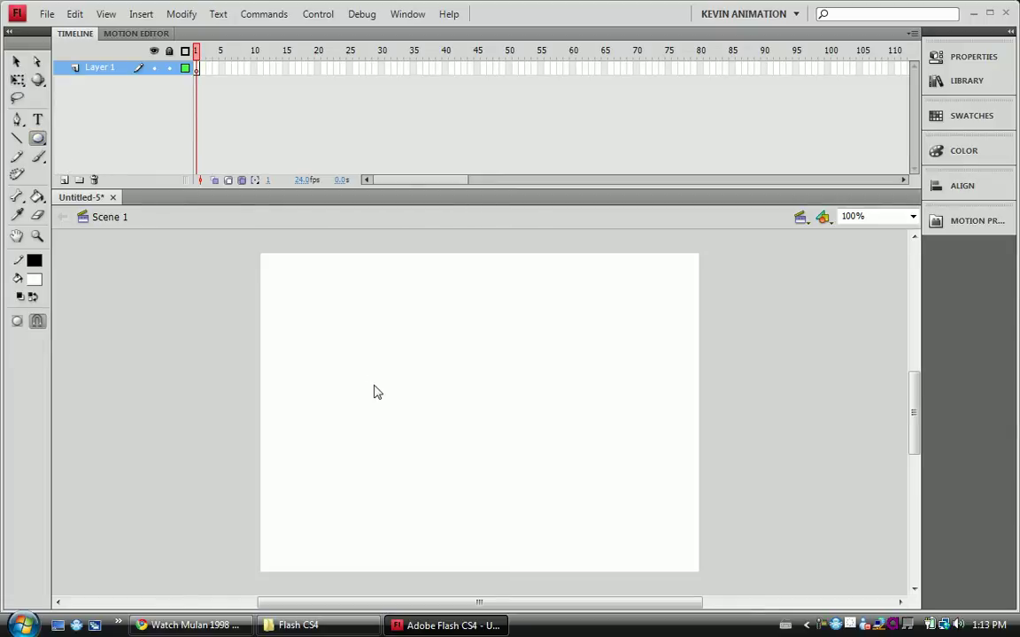
{"action": "left_click", "coordinate": [33, 260]}
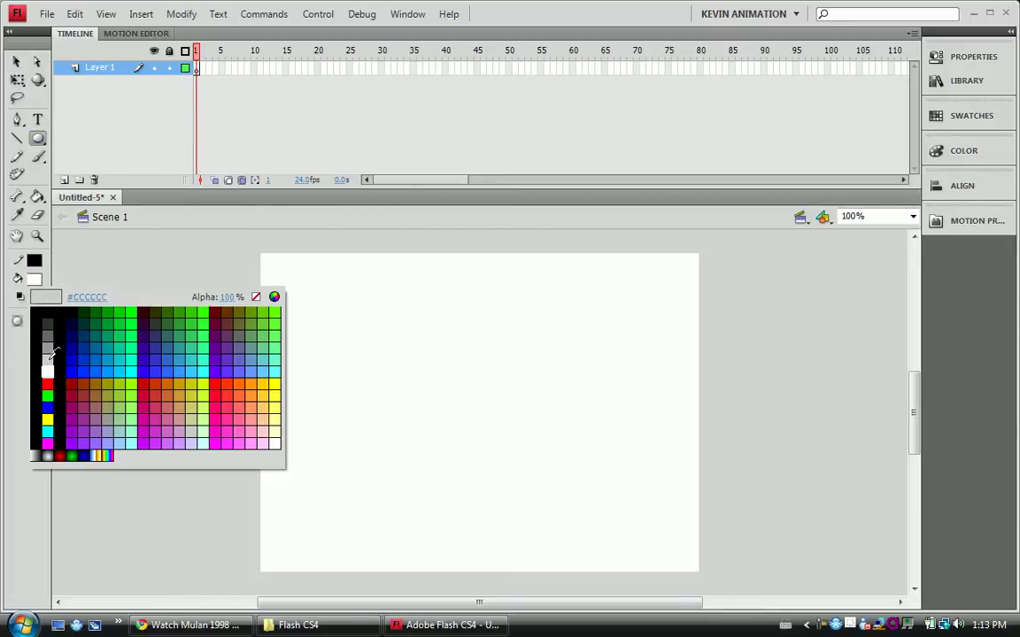
{"action": "left_click", "coordinate": [52, 333]}
{"action": "mouse_move", "coordinate": [347, 331]}
{"action": "left_mouse_down"}
{"action": "mouse_move", "coordinate": [503, 435]}
{"action": "mouse_move", "coordinate": [530, 496]}
{"action": "left_mouse_up"}
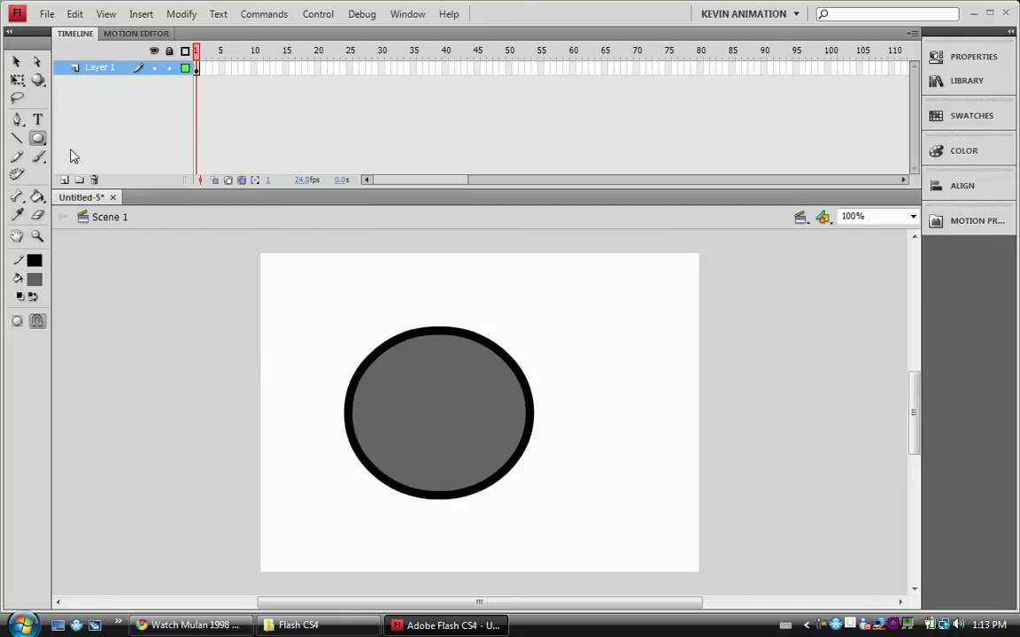
{"action": "left_click", "coordinate": [18, 80]}
{"action": "left_click_drag", "start_coordinate": [289, 288], "coordinate": [657, 565]}
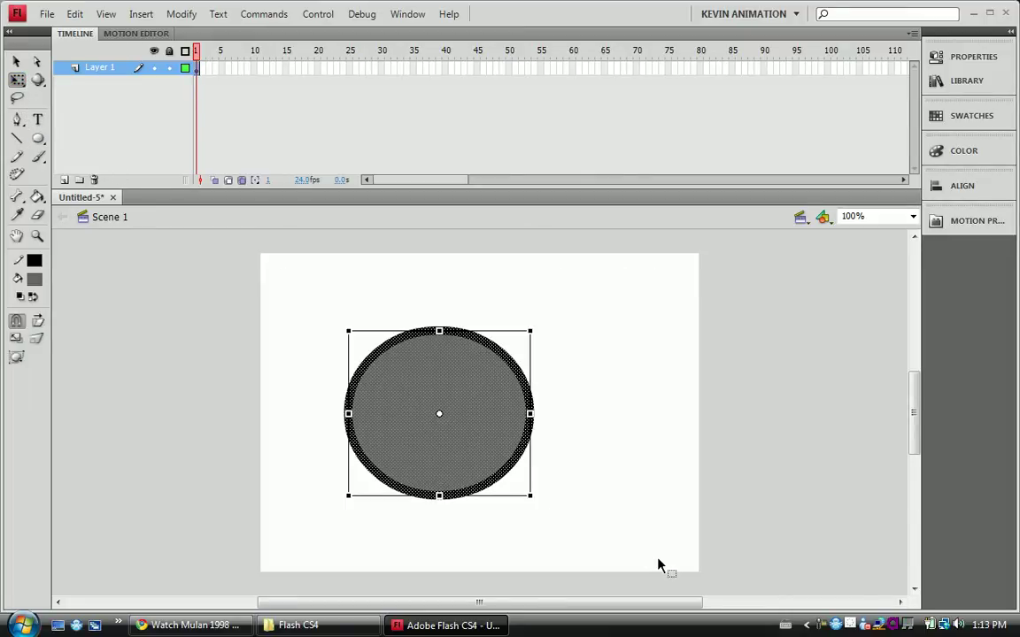
Convert the selected circle to a Movie Clip symbol named 'Ftest'.
{"action": "key", "text": "F8"}
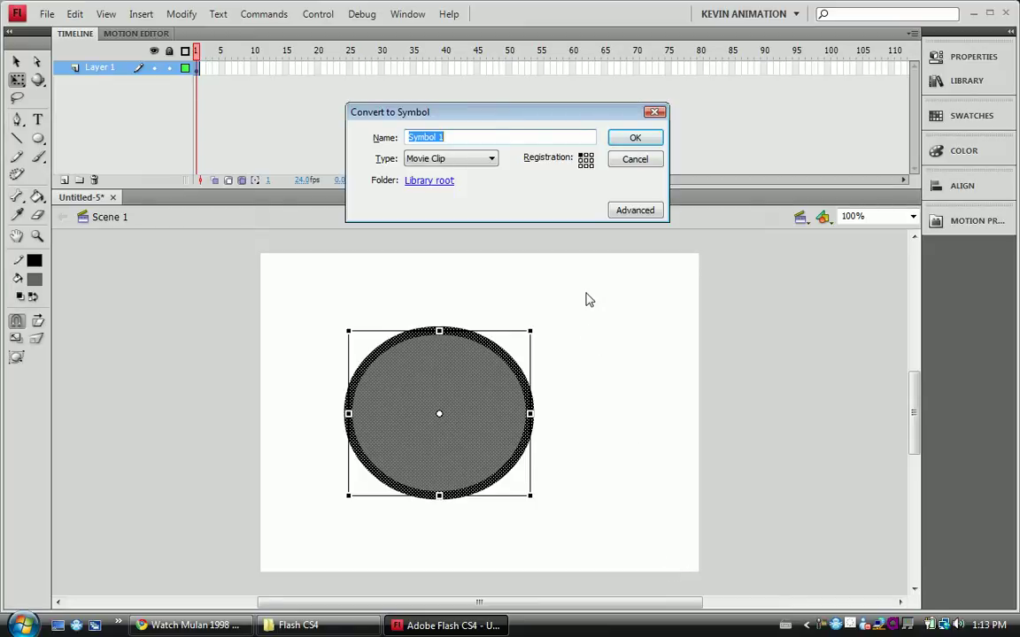
{"action": "left_click", "coordinate": [525, 136]}
{"action": "key", "text": "BackSpace"}
{"action": "key", "text": "BackSpace"}
{"action": "key", "text": "BackSpace"}
{"action": "key", "text": "BackSpace"}
{"action": "key", "text": "BackSpace"}
{"action": "key", "text": "BackSpace"}
{"action": "left_click", "coordinate": [632, 139]}
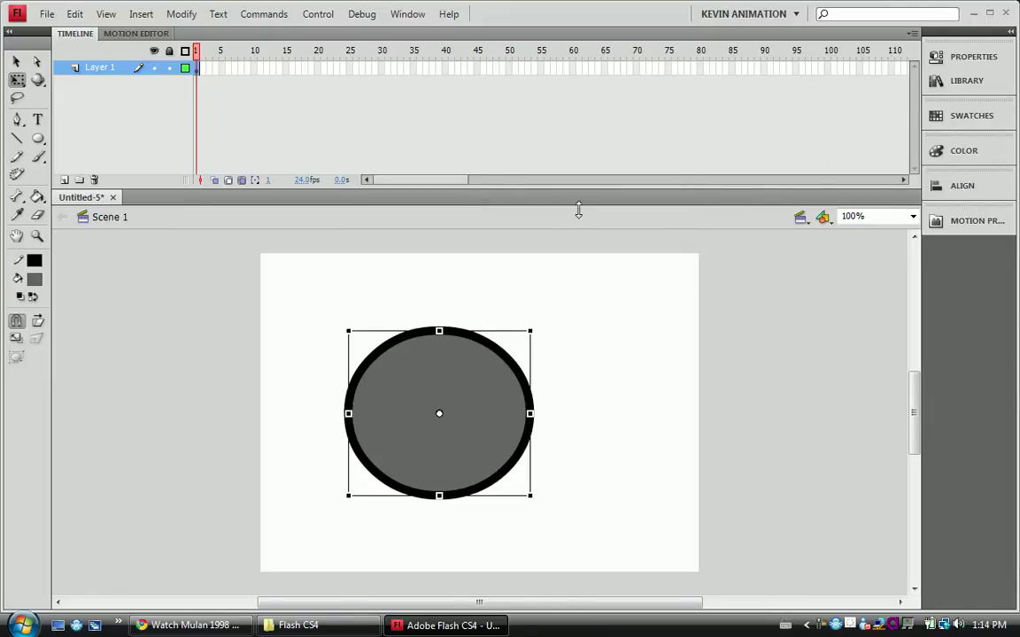
Enlarge the Filters area in Properties and add a Drop Shadow filter to the Ftest clip.
{"action": "left_click", "coordinate": [964, 58]}
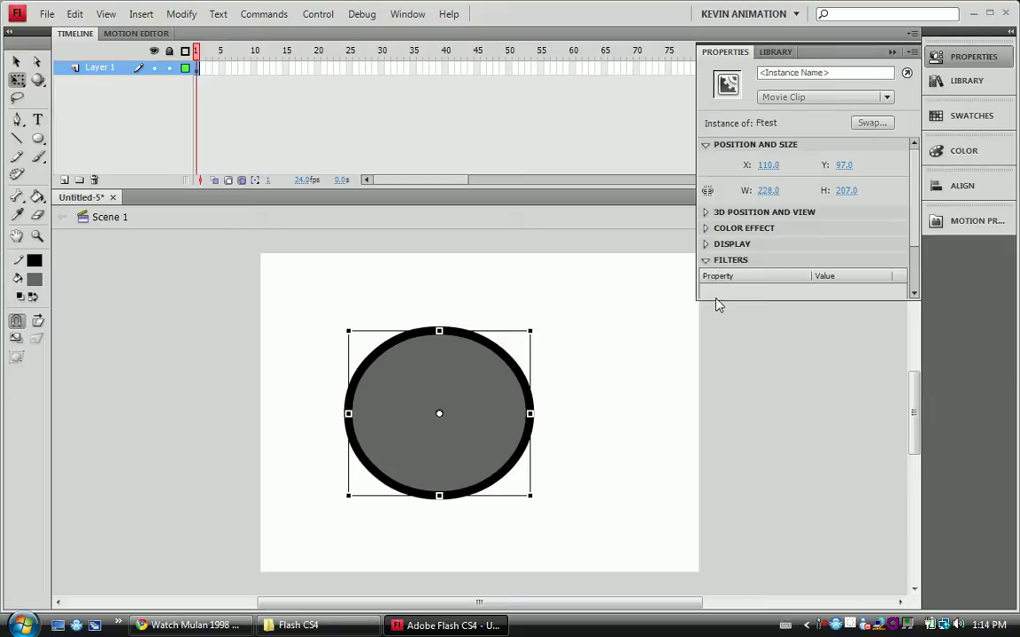
{"action": "left_click_drag", "start_coordinate": [716, 301], "coordinate": [715, 454]}
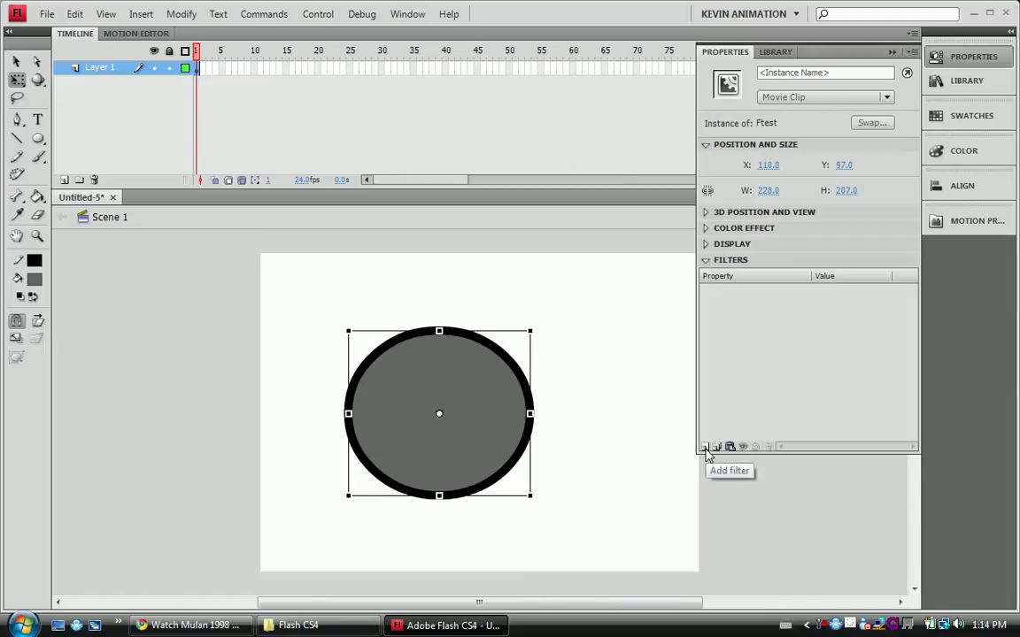
{"action": "left_click", "coordinate": [706, 448]}
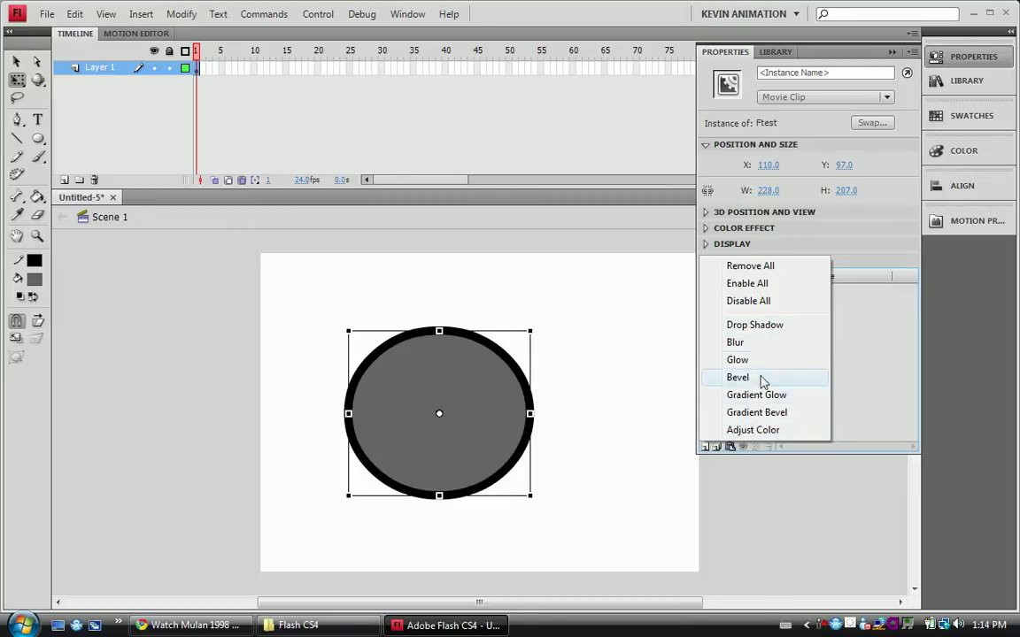
{"action": "left_click", "coordinate": [790, 328]}
Set the drop shadow to 29 px blur, 116° angle, 68 px distance and blue colour.
{"action": "left_click_drag", "start_coordinate": [519, 392], "coordinate": [442, 423]}
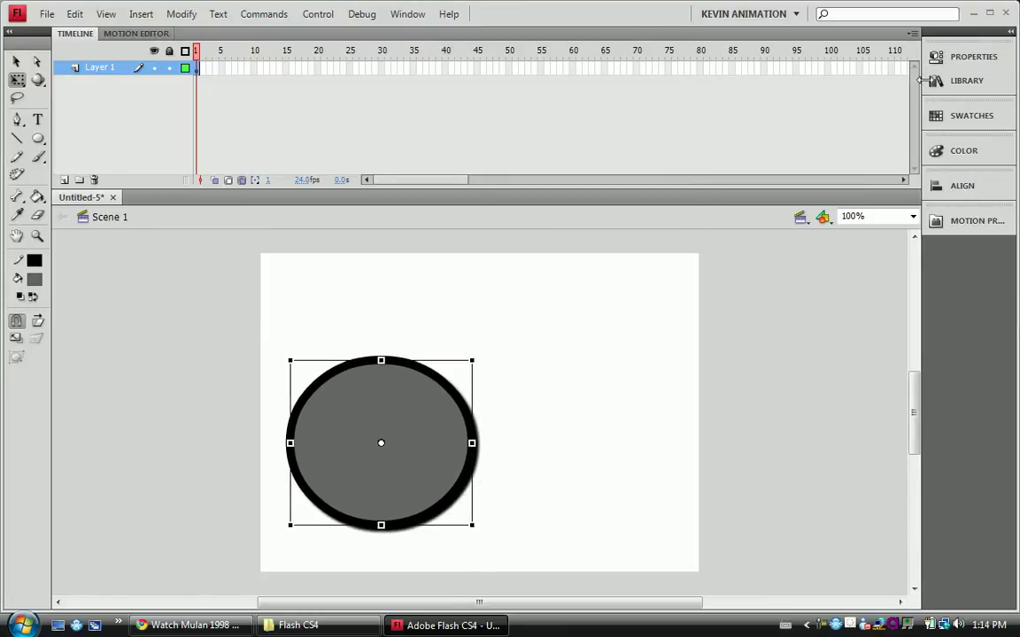
{"action": "left_click", "coordinate": [961, 60]}
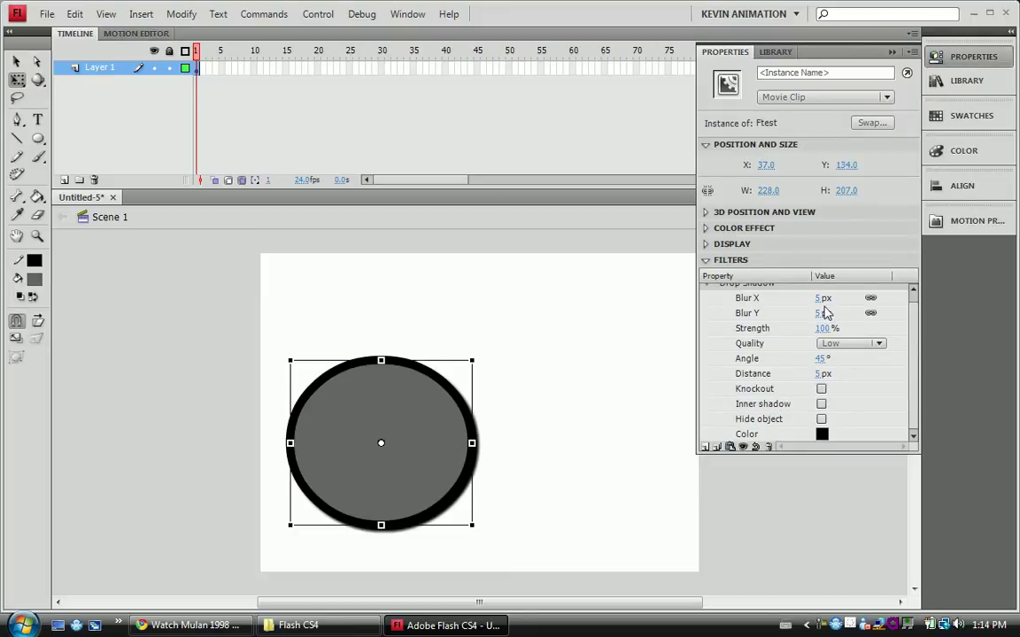
{"action": "left_click_drag", "start_coordinate": [819, 298], "coordinate": [846, 301]}
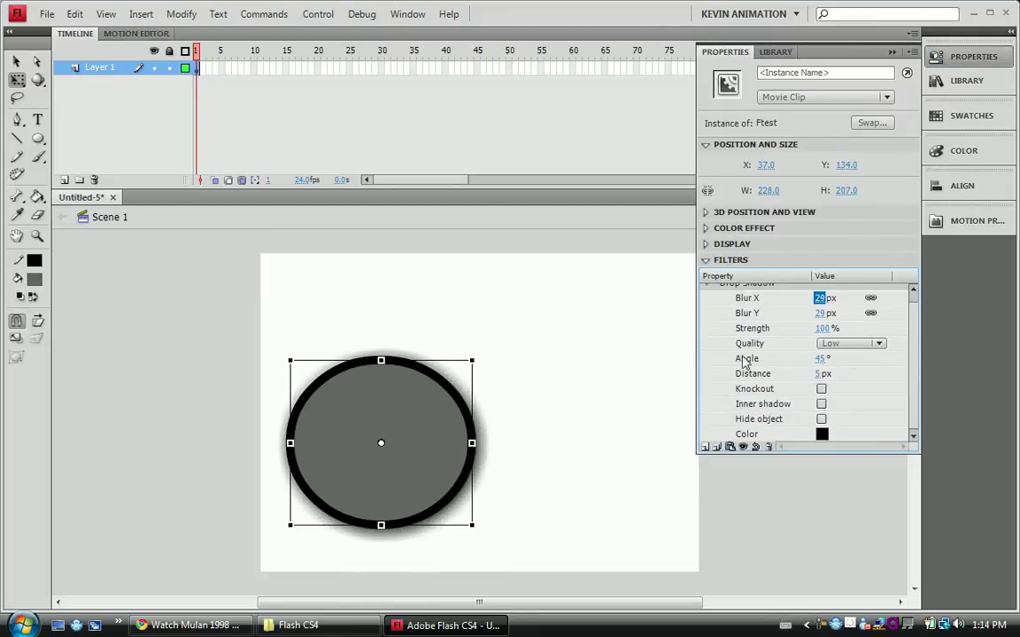
{"action": "left_click_drag", "start_coordinate": [820, 359], "coordinate": [869, 380]}
{"action": "left_click", "coordinate": [822, 375]}
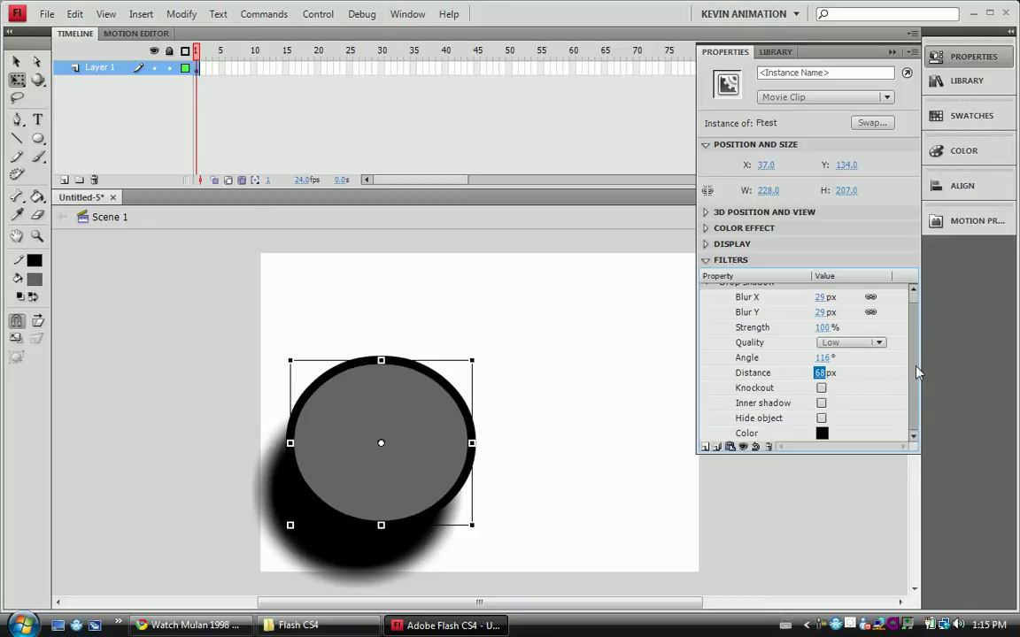
{"action": "left_click", "coordinate": [823, 433]}
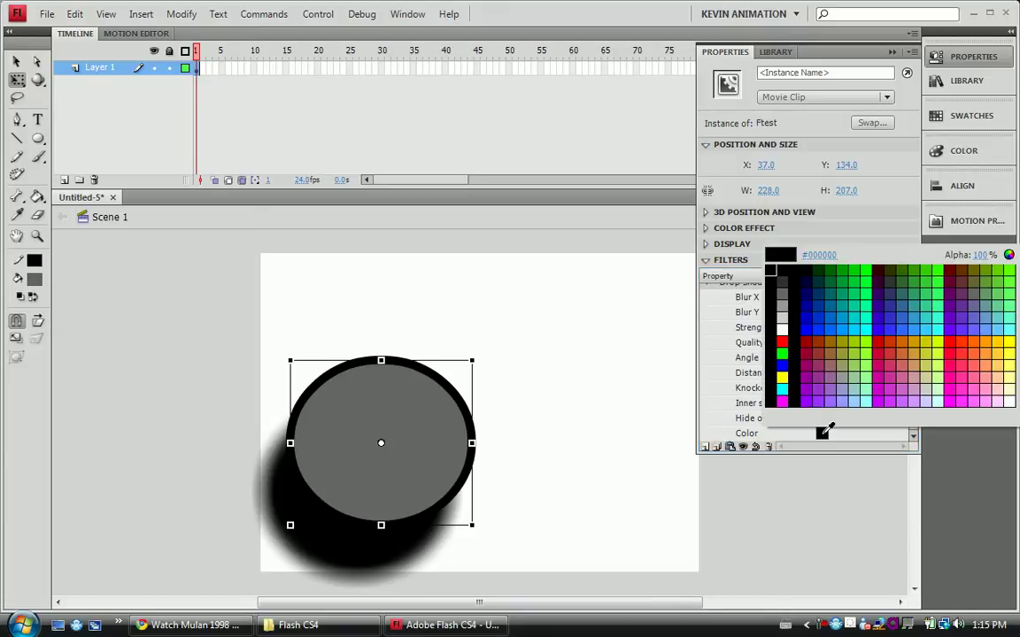
{"action": "left_click", "coordinate": [782, 365]}
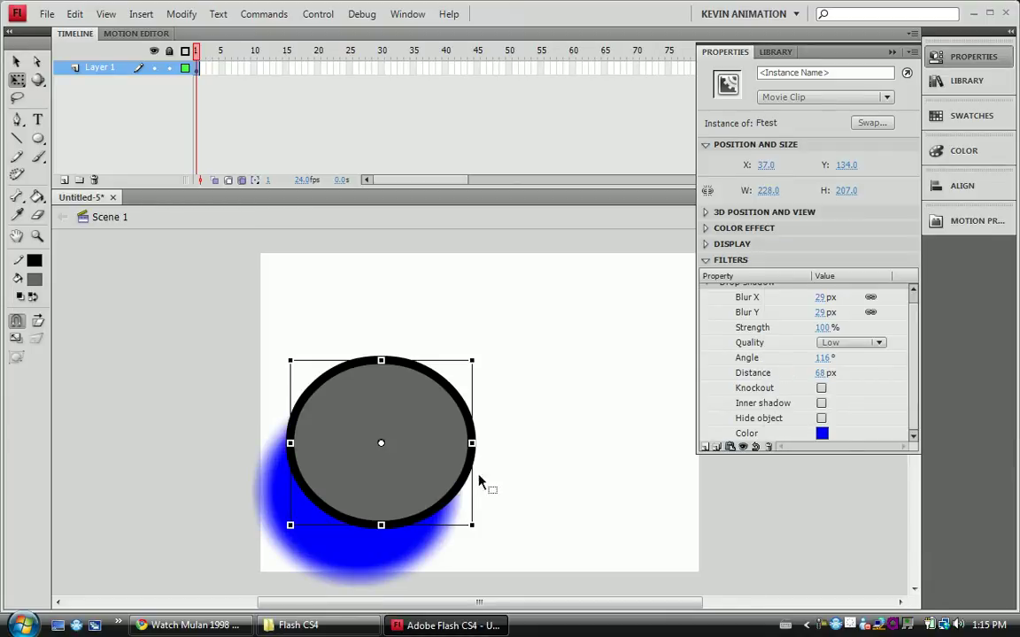
{"action": "left_click_drag", "start_coordinate": [440, 416], "coordinate": [468, 358]}
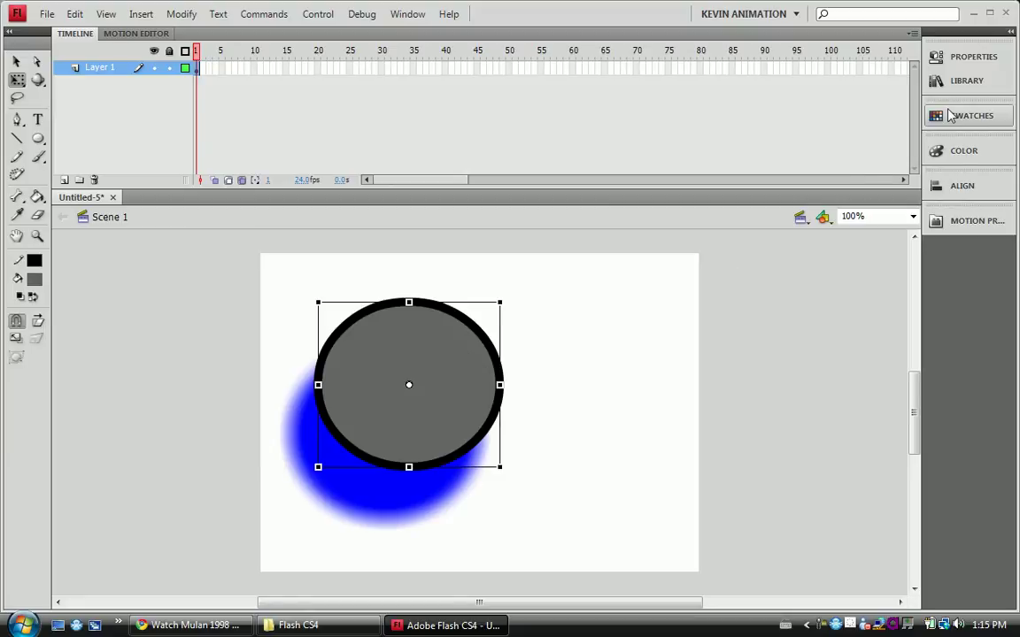
Collapse the Drop Shadow settings, undo the shadow and moves, and reopen the filter list.
{"action": "left_click", "coordinate": [970, 57]}
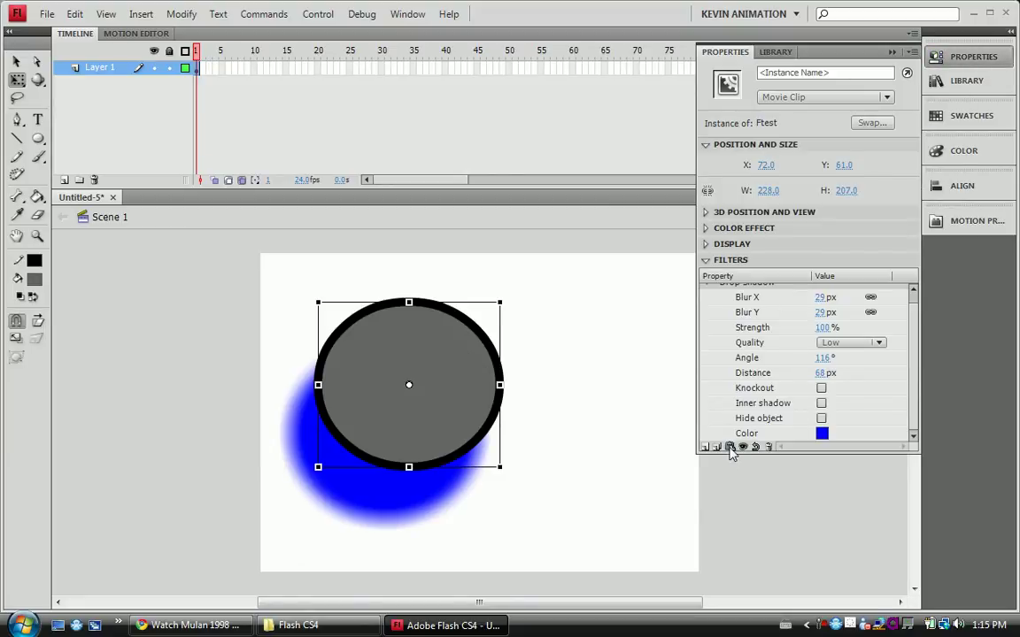
{"action": "left_click", "coordinate": [913, 291]}
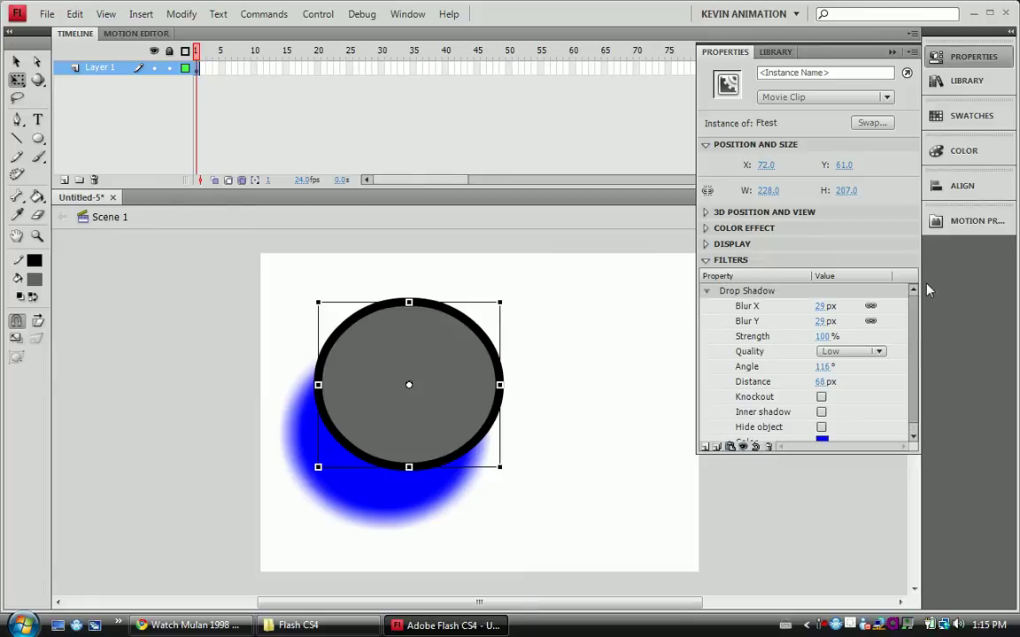
{"action": "left_click", "coordinate": [707, 292]}
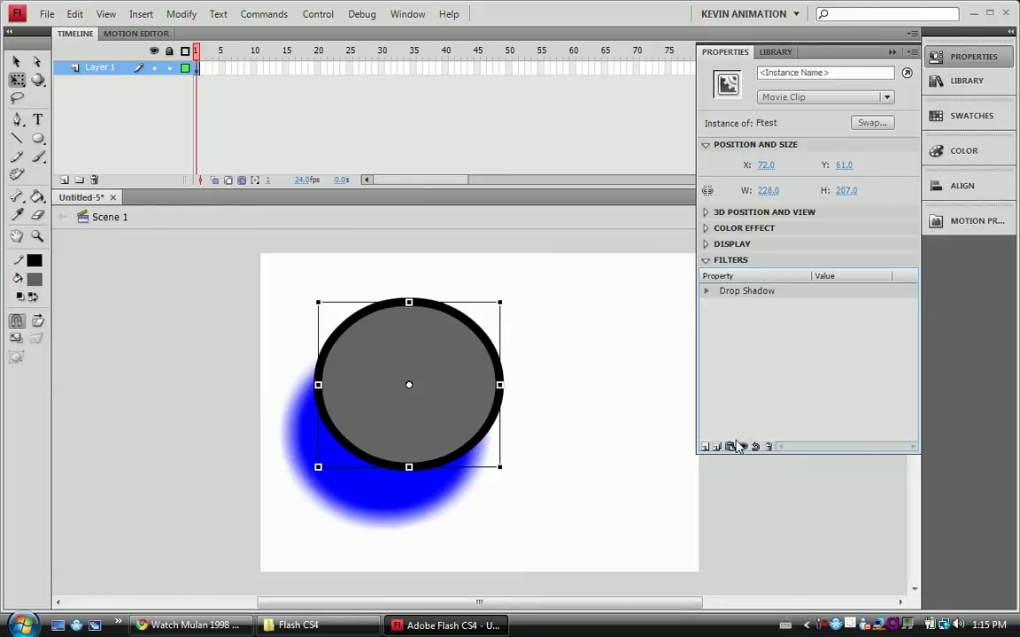
{"action": "key", "text": "ctrl+z"}
{"action": "key", "text": "ctrl+z"}
{"action": "key", "text": "ctrl+z"}
{"action": "key", "text": "ctrl+z"}
{"action": "key", "text": "ctrl+z"}
{"action": "key", "text": "ctrl+z"}
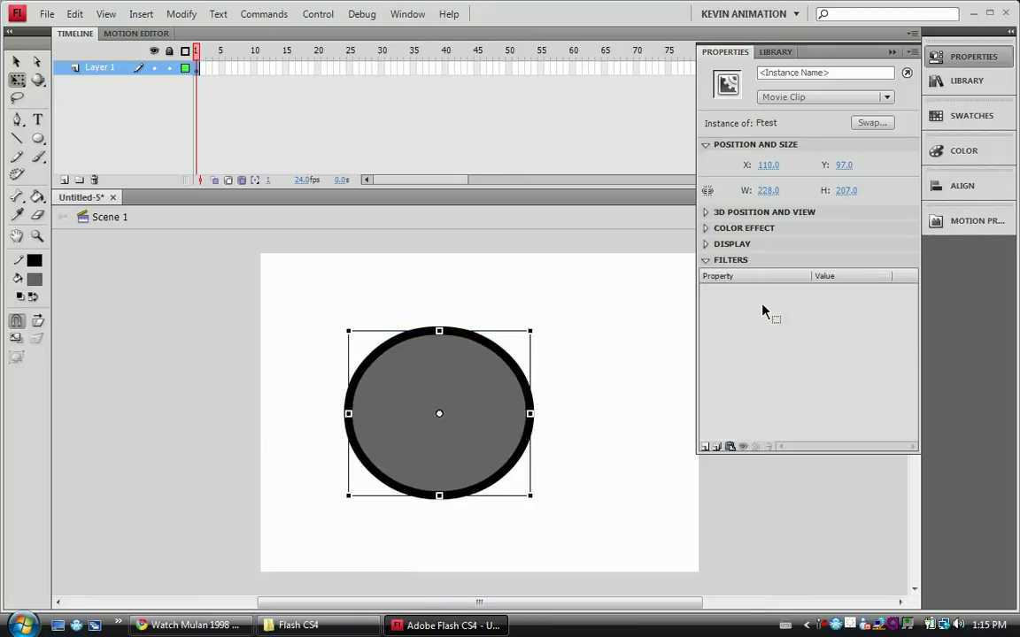
{"action": "left_click", "coordinate": [706, 446]}
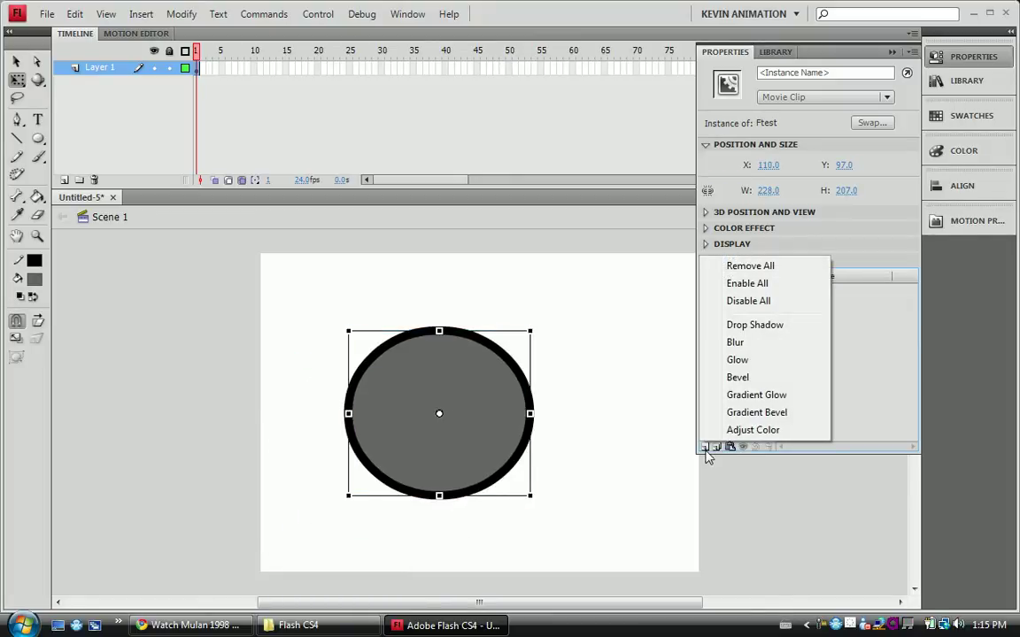
Add a Blur filter to the circle and set Blur X to 255 px.
{"action": "left_click", "coordinate": [770, 347]}
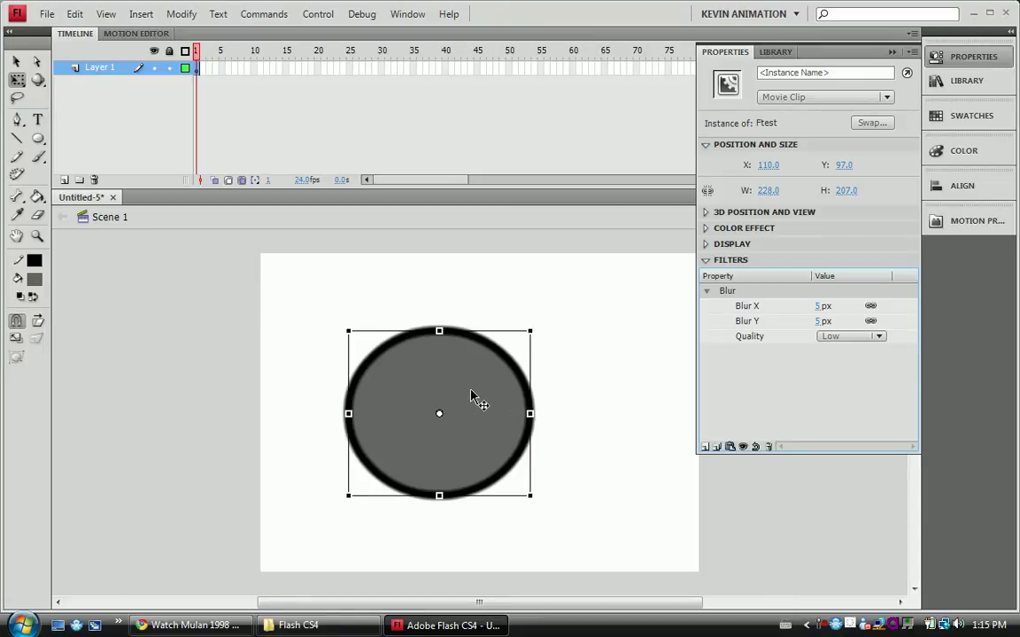
{"action": "left_click", "coordinate": [820, 307]}
{"action": "left_click_drag", "start_coordinate": [824, 308], "coordinate": [1016, 325]}
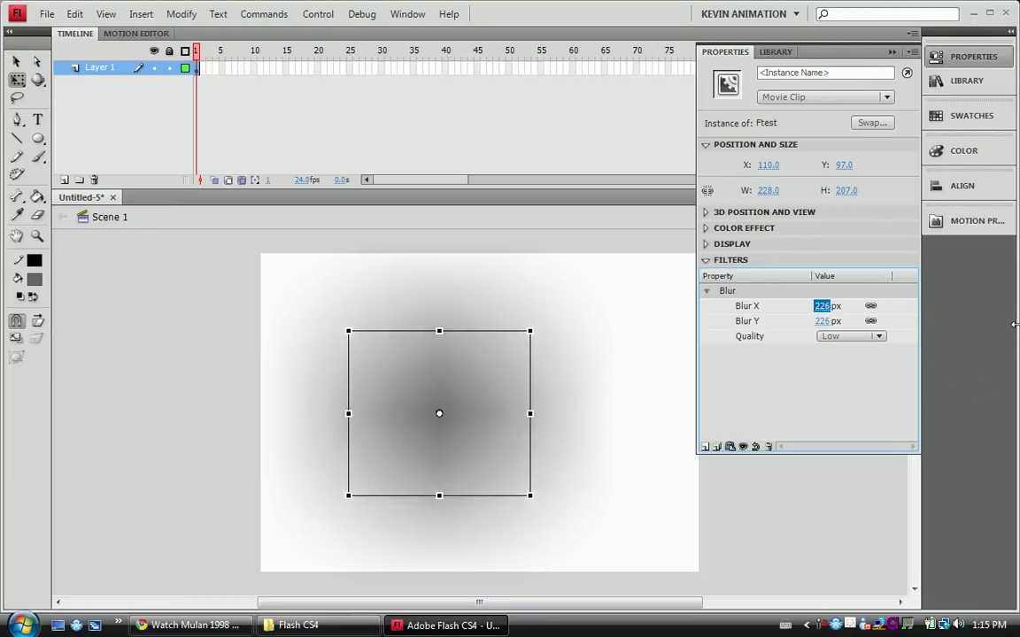
{"action": "type", "text": "255"}
{"action": "key", "text": "Return"}
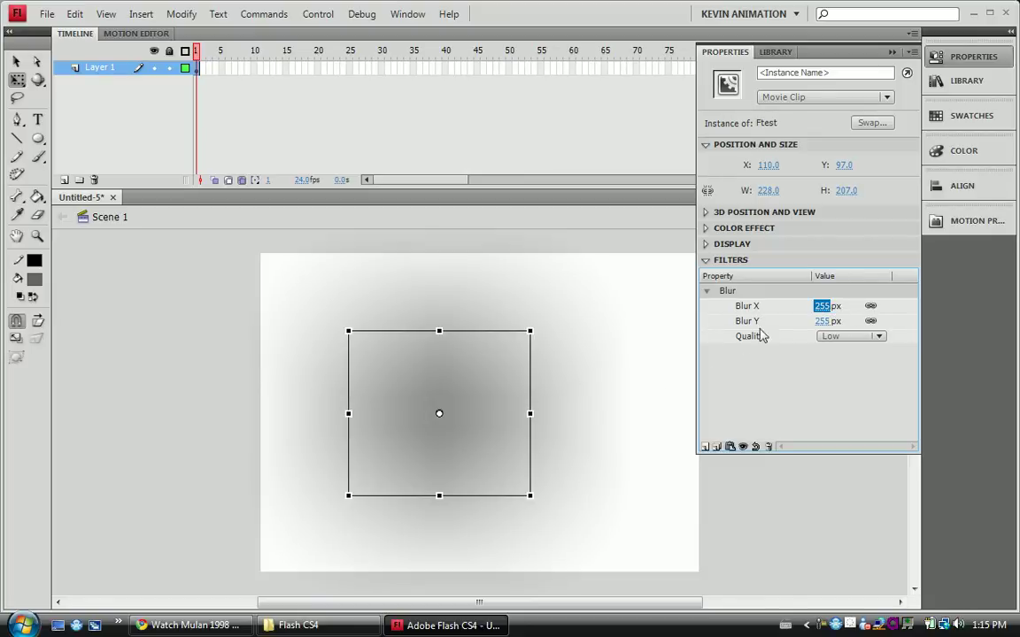
Compare a weak 3 px blur, then set the blur back to 255 px.
{"action": "left_click_drag", "start_coordinate": [825, 309], "coordinate": [850, 290]}
{"action": "left_click_drag", "start_coordinate": [828, 308], "coordinate": [617, 299]}
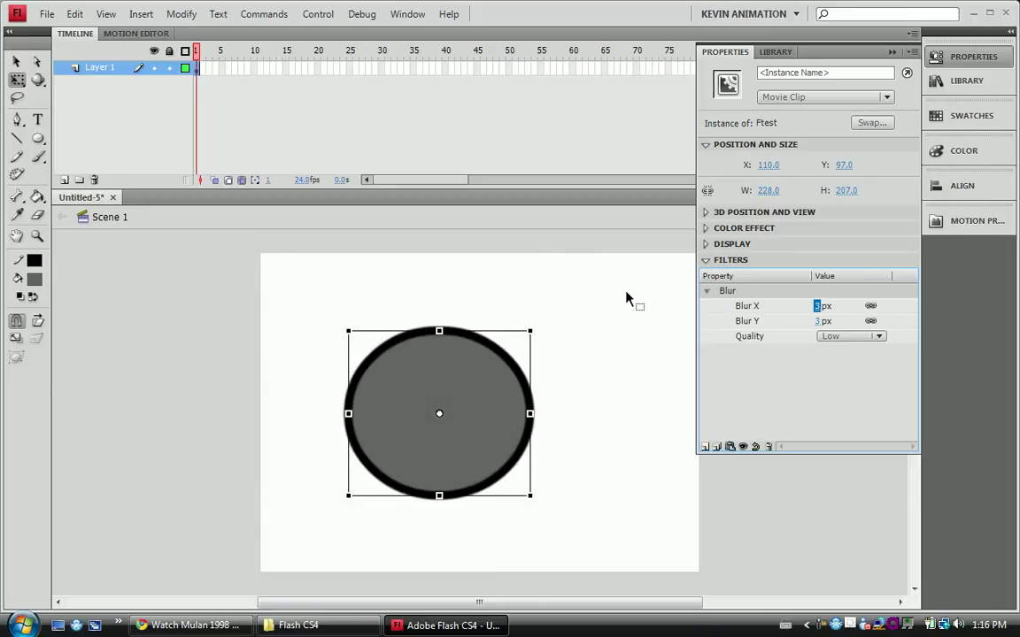
{"action": "type", "text": "255"}
{"action": "key", "text": "Return"}
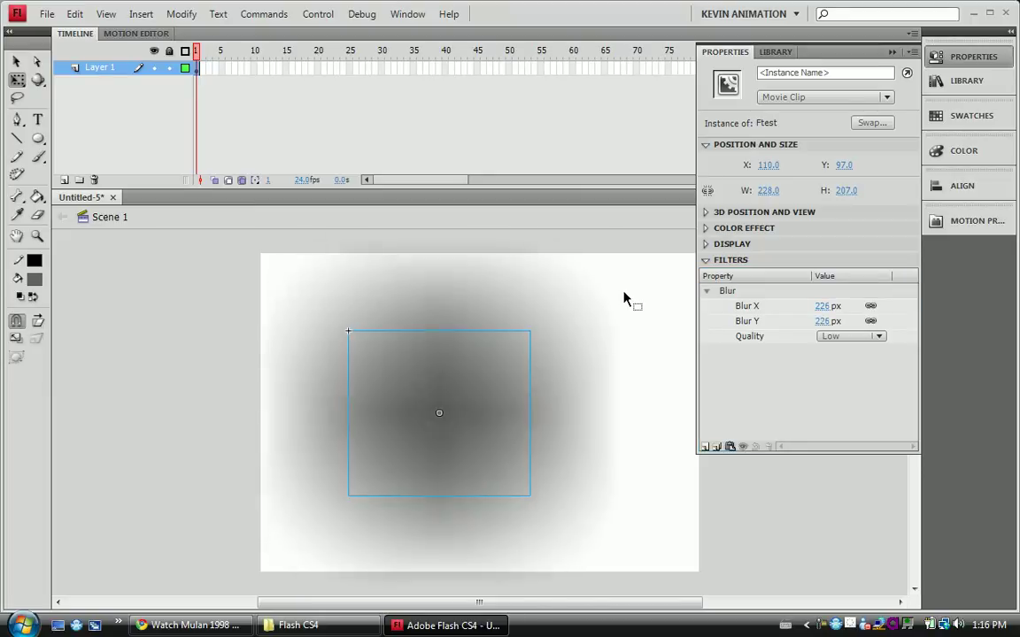
Break apart the blurred clip with Ctrl+B and delete the ellipse.
{"action": "key", "text": "ctrl+b"}
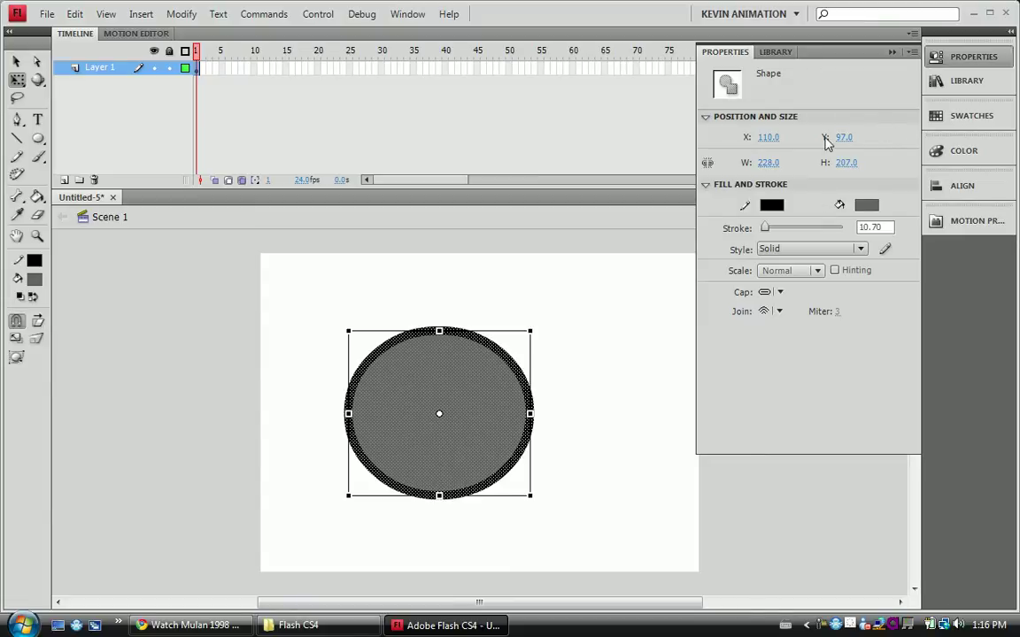
{"action": "key", "text": "Delete"}
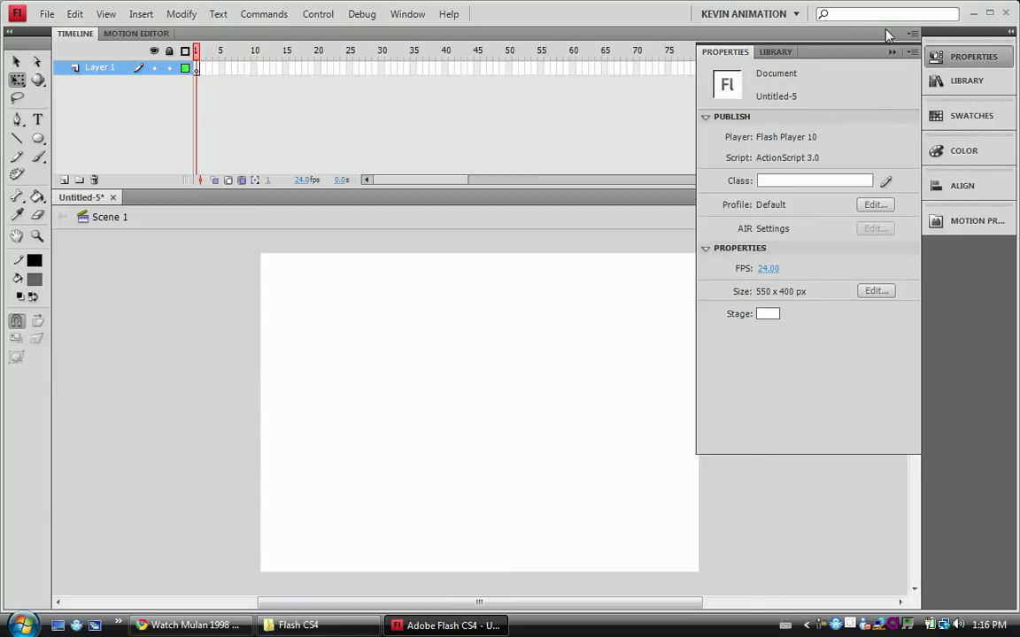
Drag a Tutcirlc instance from the Library onto the stage and select it in Properties.
{"action": "left_click", "coordinate": [891, 53]}
{"action": "left_click", "coordinate": [956, 81]}
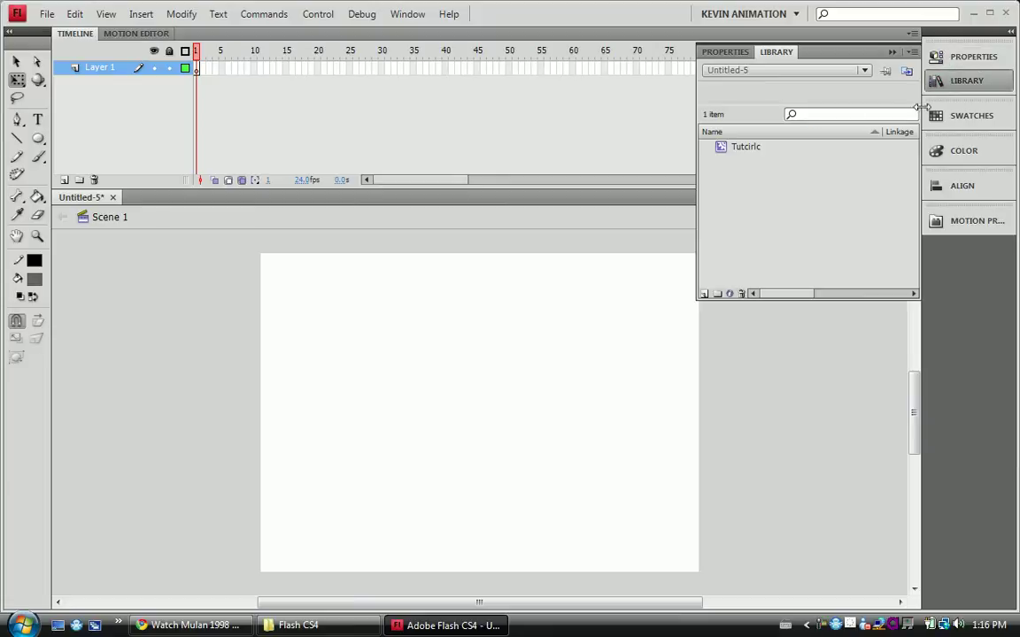
{"action": "left_click_drag", "start_coordinate": [750, 150], "coordinate": [462, 411]}
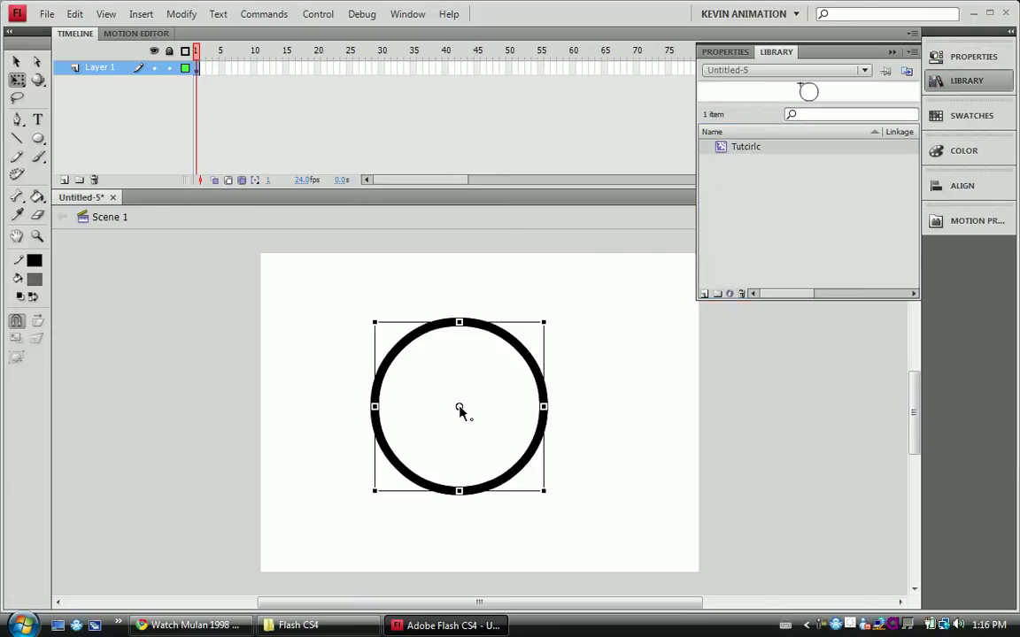
{"action": "left_click", "coordinate": [598, 361]}
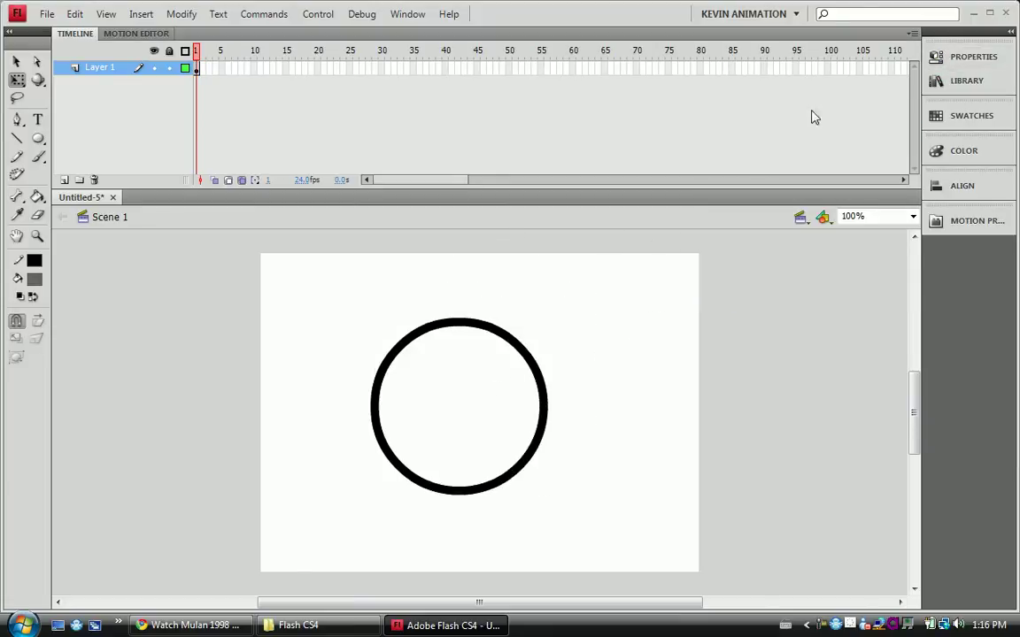
{"action": "left_click", "coordinate": [536, 363]}
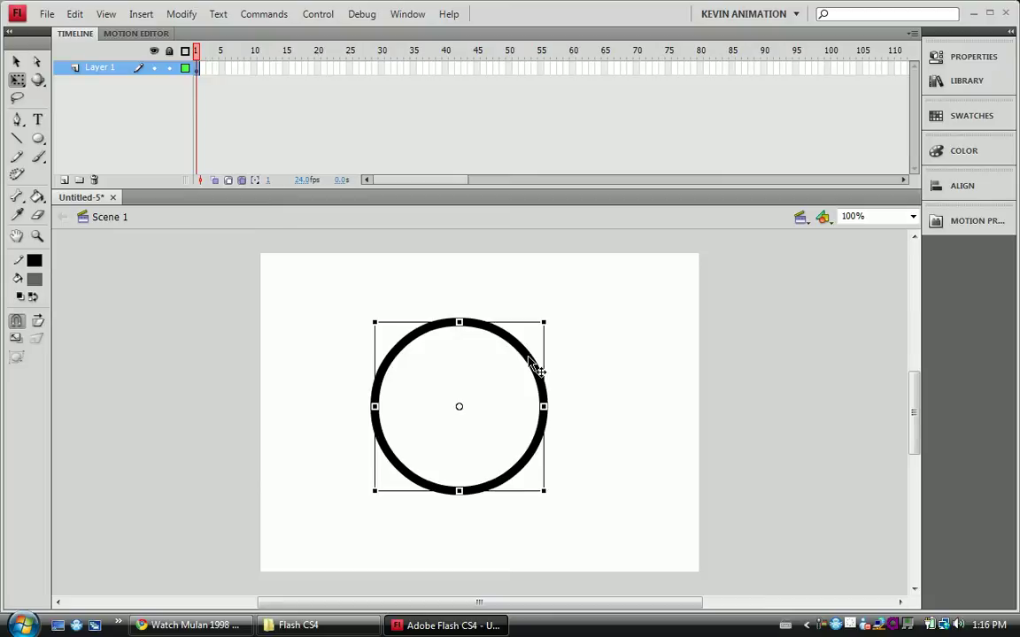
{"action": "left_click", "coordinate": [986, 63]}
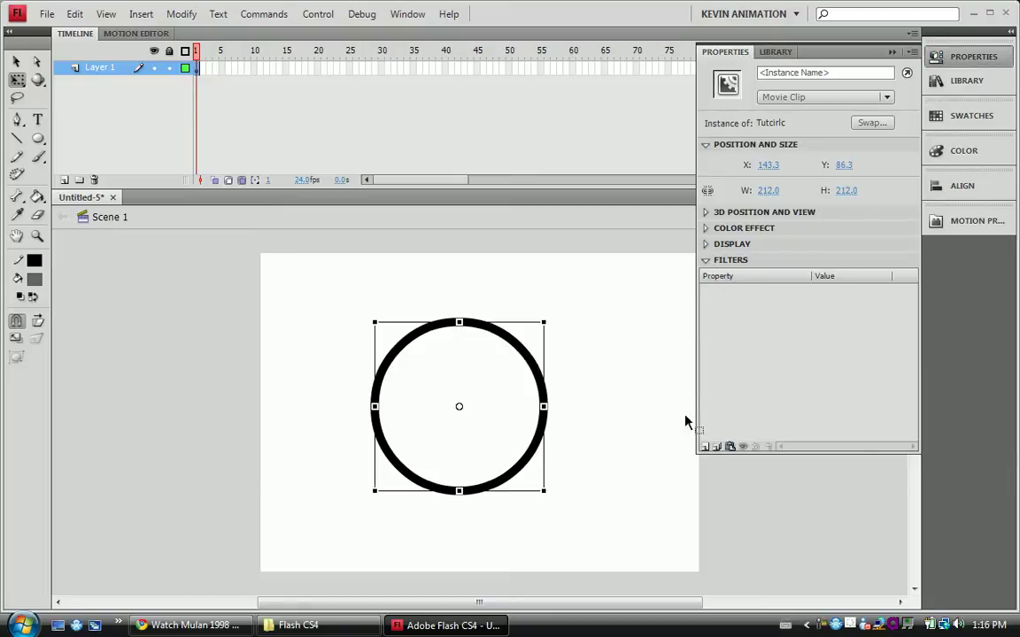
Add a green Glow filter to the ring with its blur widened to 31 px.
{"action": "left_click", "coordinate": [705, 446]}
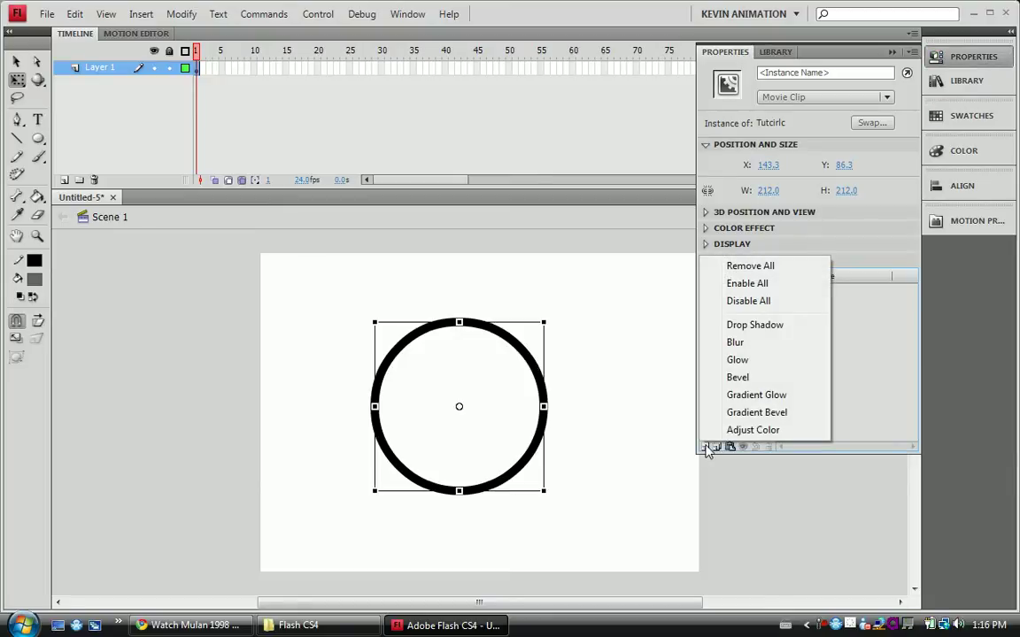
{"action": "left_click", "coordinate": [738, 360]}
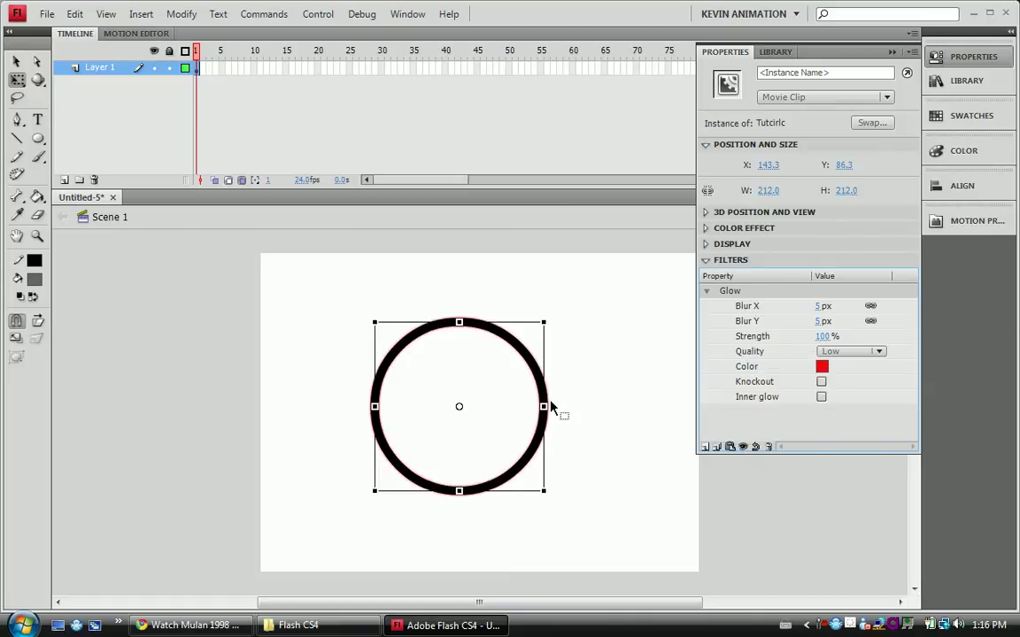
{"action": "left_click", "coordinate": [822, 366]}
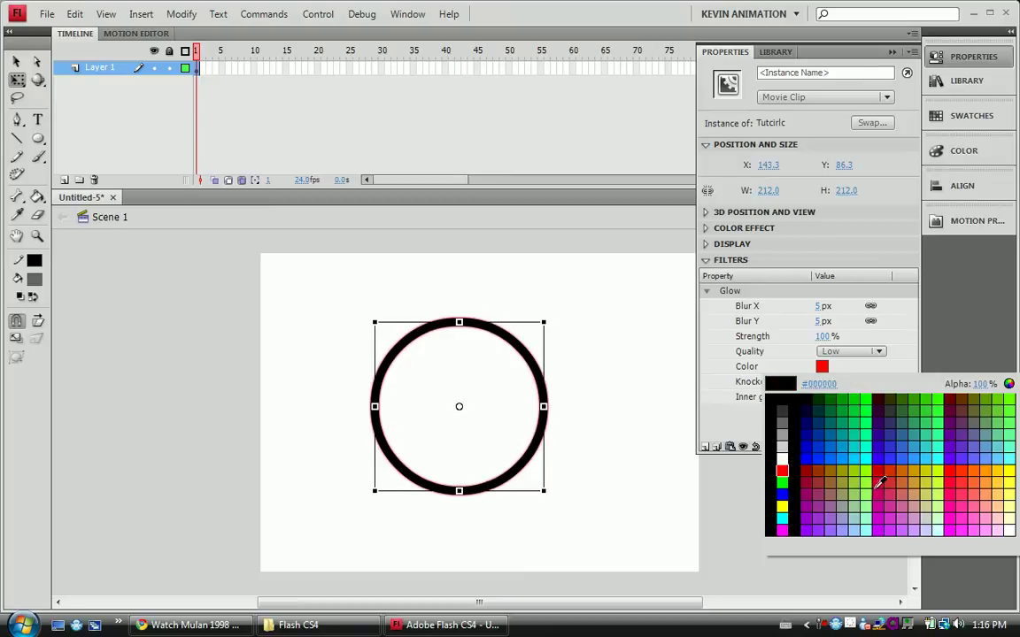
{"action": "left_click", "coordinate": [791, 487]}
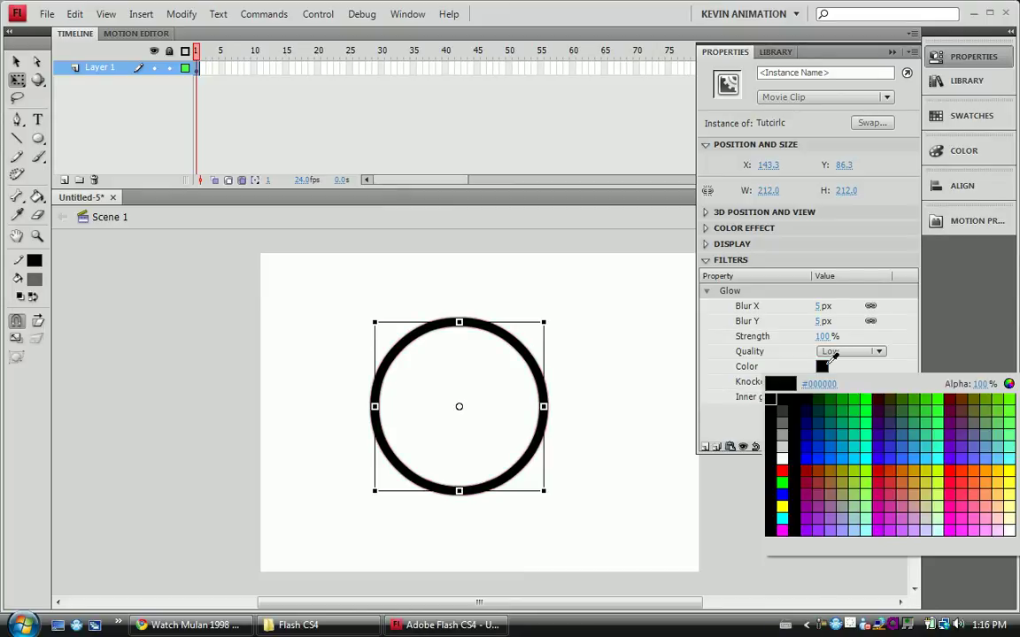
{"action": "left_click", "coordinate": [783, 484]}
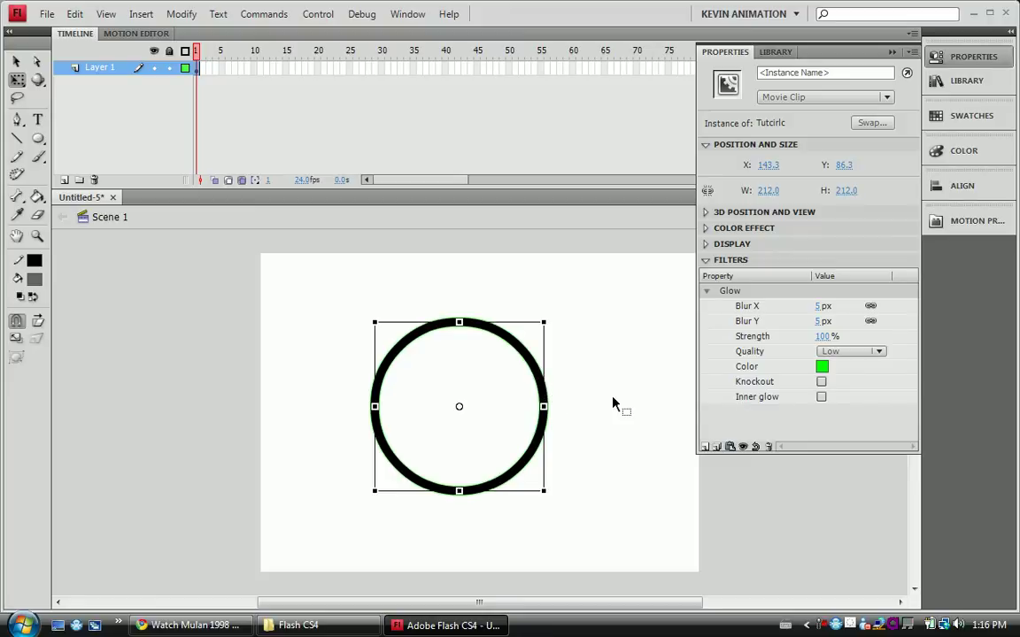
{"action": "left_click_drag", "start_coordinate": [823, 323], "coordinate": [852, 324]}
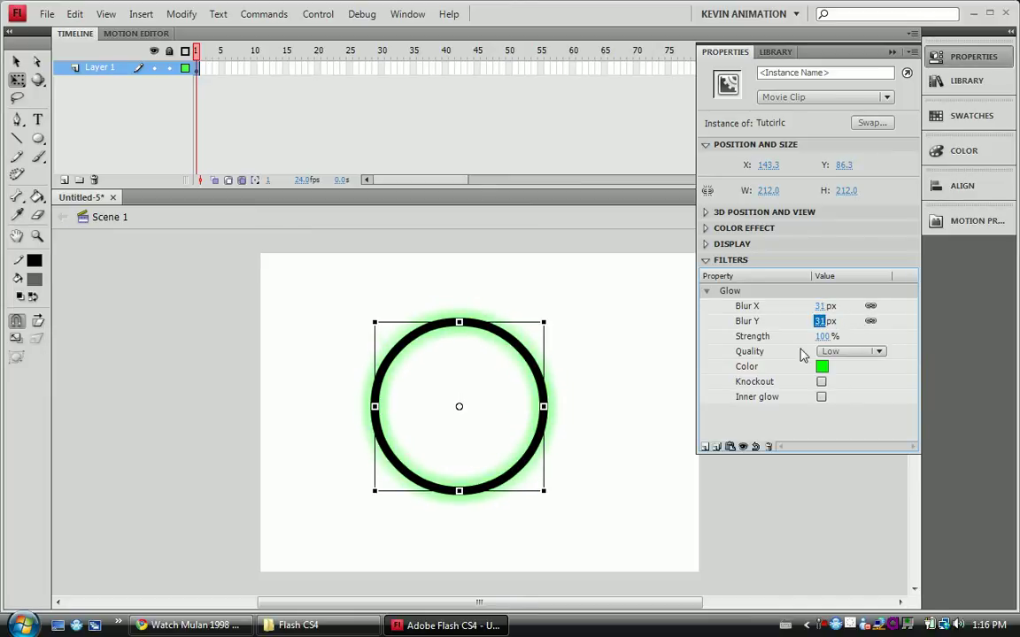
Try 155% glow strength, Inner glow and Knockout, then undo to a black 5 px glow.
{"action": "left_click_drag", "start_coordinate": [826, 338], "coordinate": [802, 334]}
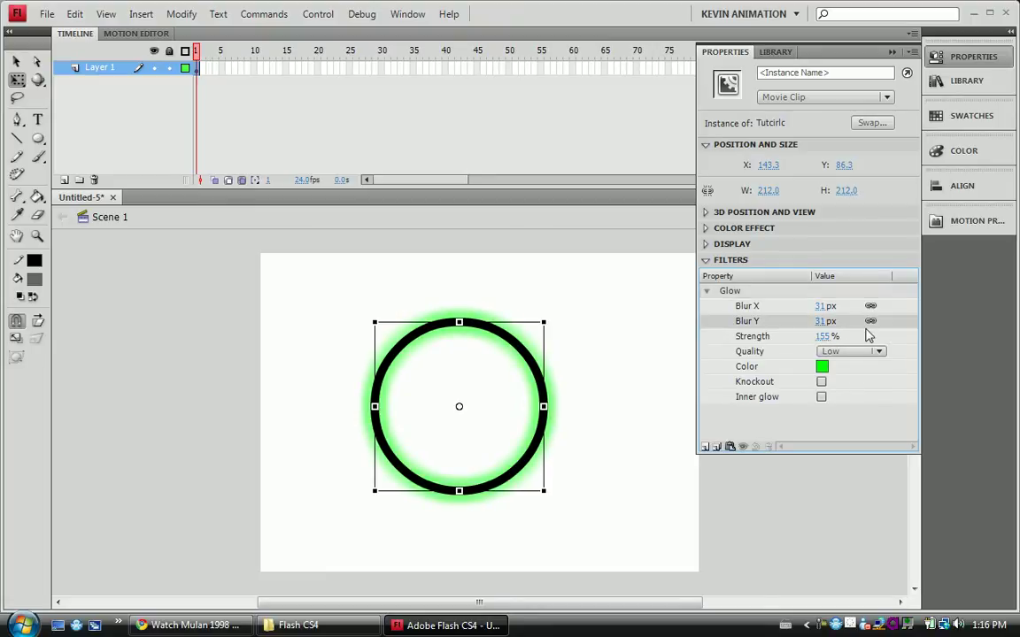
{"action": "left_click", "coordinate": [821, 398]}
{"action": "left_click", "coordinate": [822, 382]}
{"action": "left_click", "coordinate": [822, 396]}
{"action": "left_click", "coordinate": [822, 384]}
{"action": "left_click", "coordinate": [821, 384]}
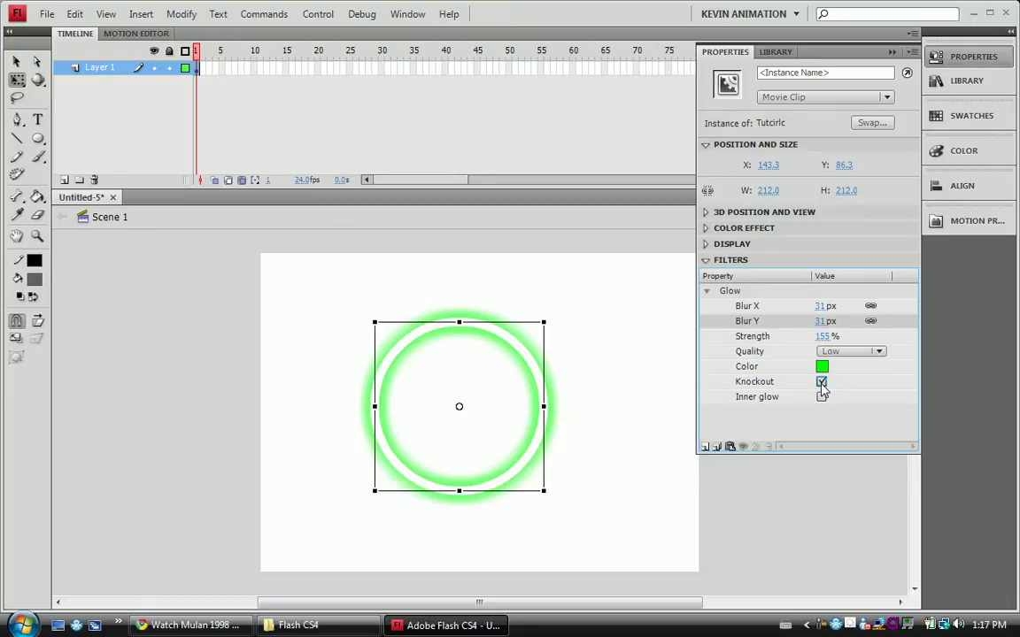
{"action": "left_click", "coordinate": [822, 384]}
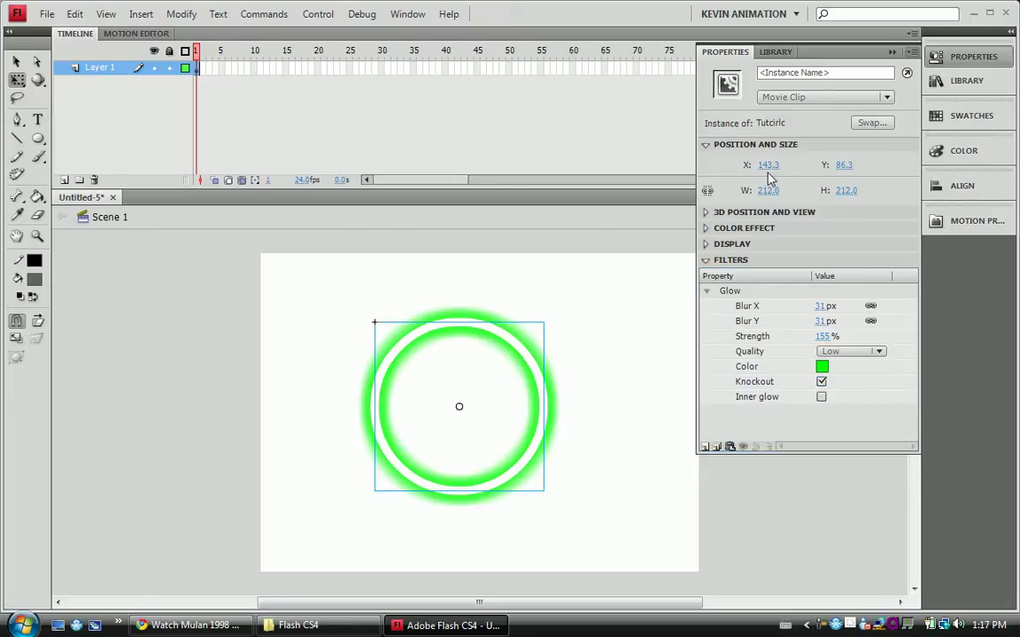
{"action": "key", "text": "ctrl+z"}
{"action": "key", "text": "ctrl+z"}
{"action": "key", "text": "ctrl+z"}
{"action": "key", "text": "ctrl+z"}
{"action": "key", "text": "ctrl+z"}
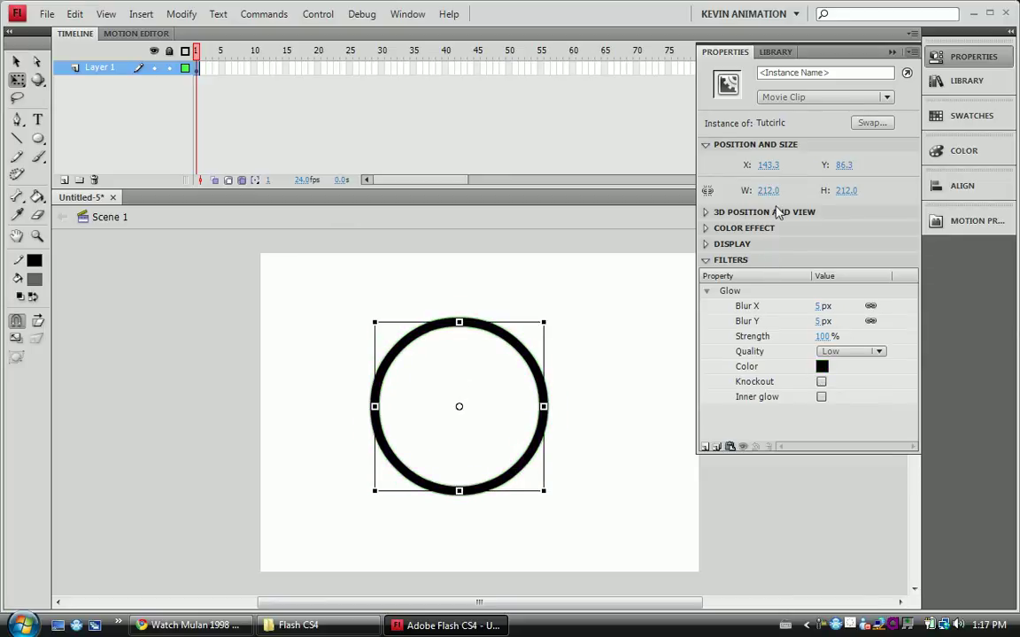
Undo the last Glow change, then apply a Bevel filter to the ring and undo it.
{"action": "key", "text": "ctrl+z"}
{"action": "key", "text": "ctrl+z"}
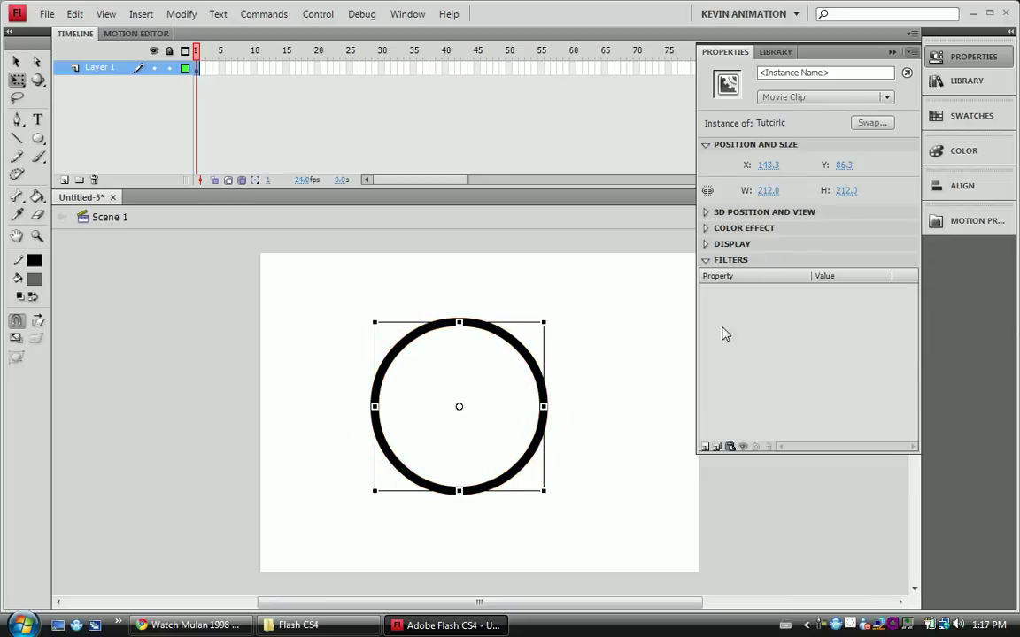
{"action": "left_click", "coordinate": [707, 447]}
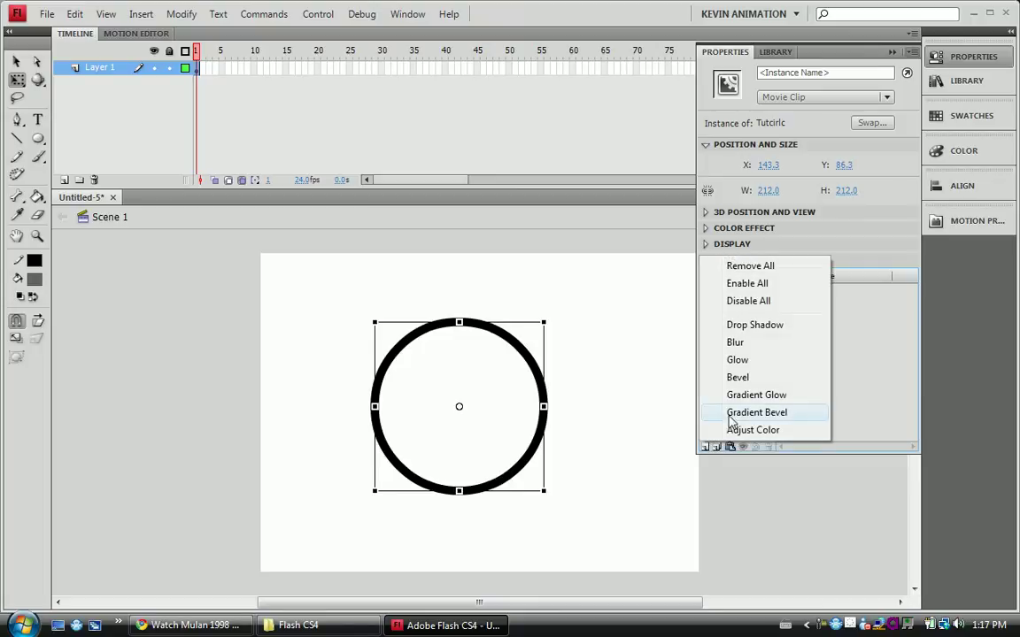
{"action": "left_click", "coordinate": [764, 379]}
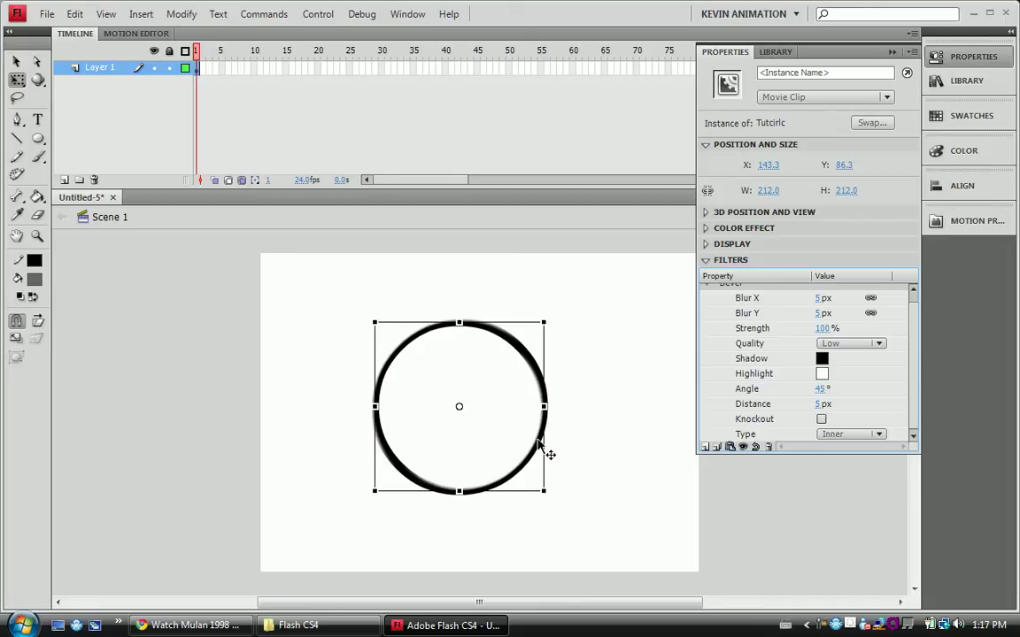
{"action": "key", "text": "ctrl+z"}
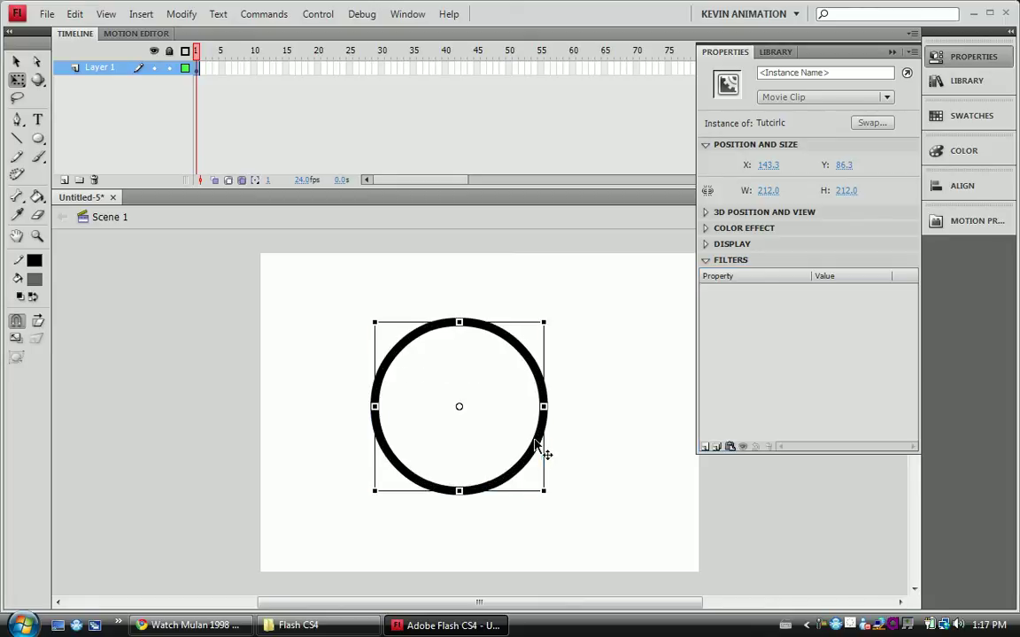
Apply a Gradient Glow filter to the ring, undo it, and reopen the filter list.
{"action": "left_click", "coordinate": [706, 447]}
{"action": "left_click", "coordinate": [743, 396]}
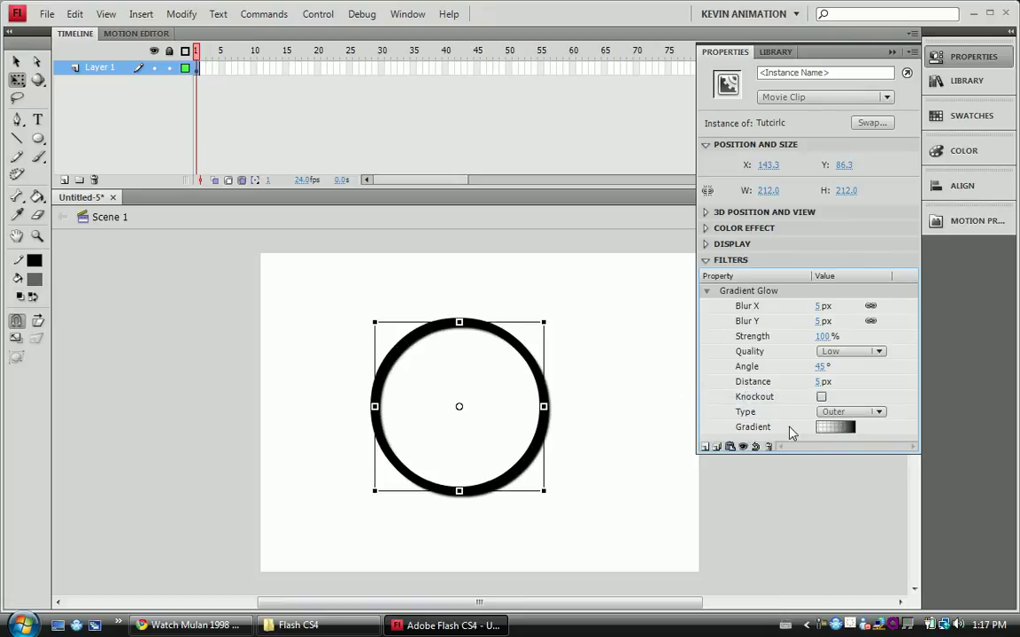
{"action": "key", "text": "ctrl+z"}
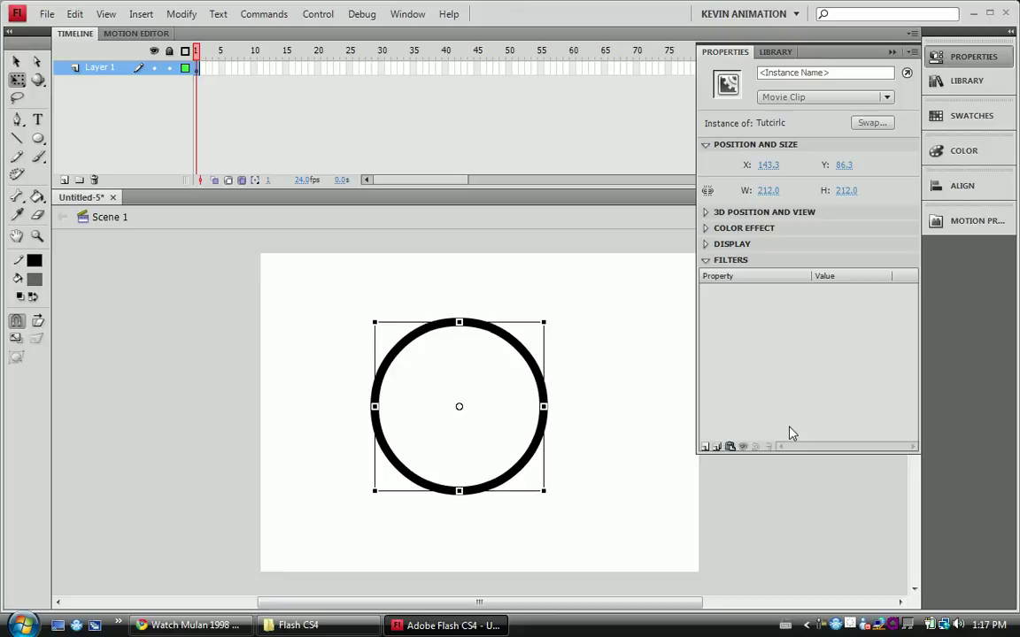
{"action": "left_click", "coordinate": [706, 447]}
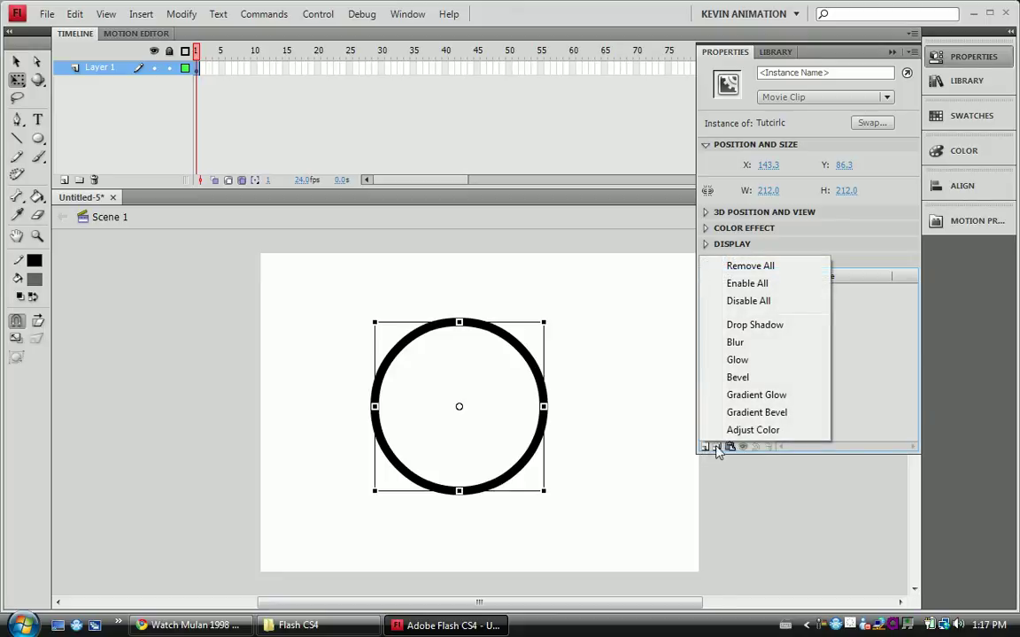